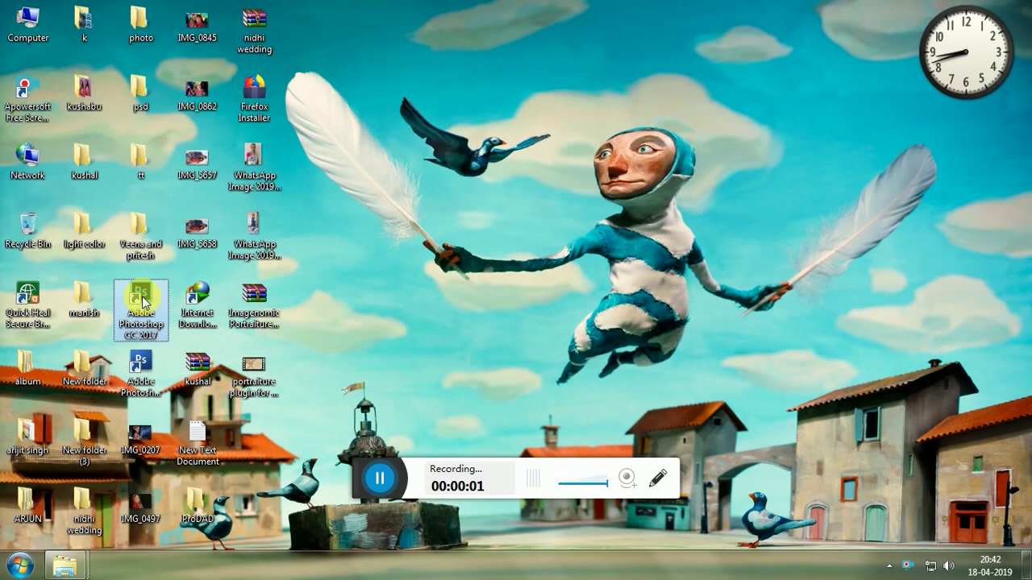
Step: Launch Adobe Photoshop CC 2017 from its desktop shortcut
double_click(142, 300)
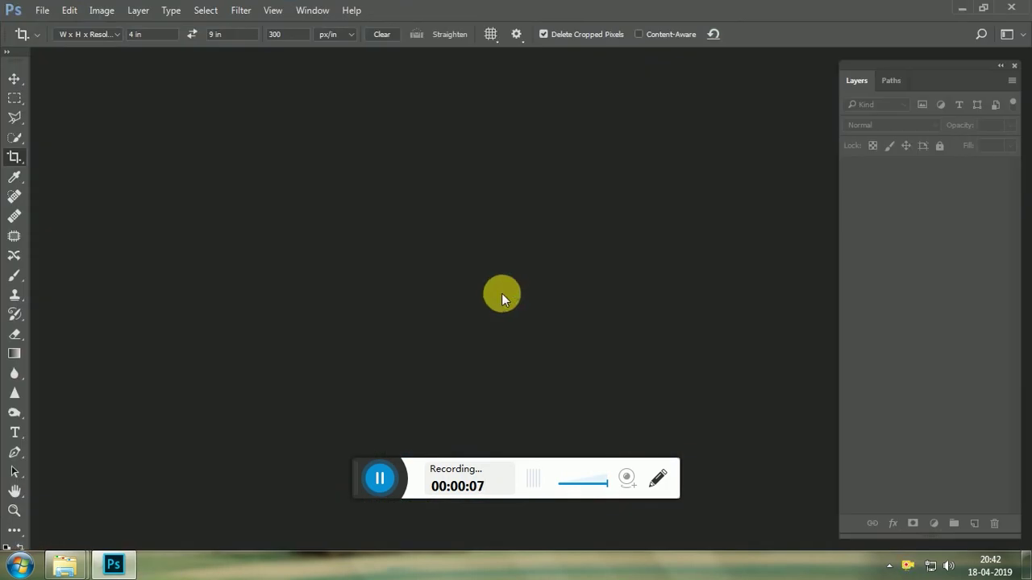
Step: Browse the Open dialog to Local Disk (H:), then close it without opening anything
double_click(499, 297)
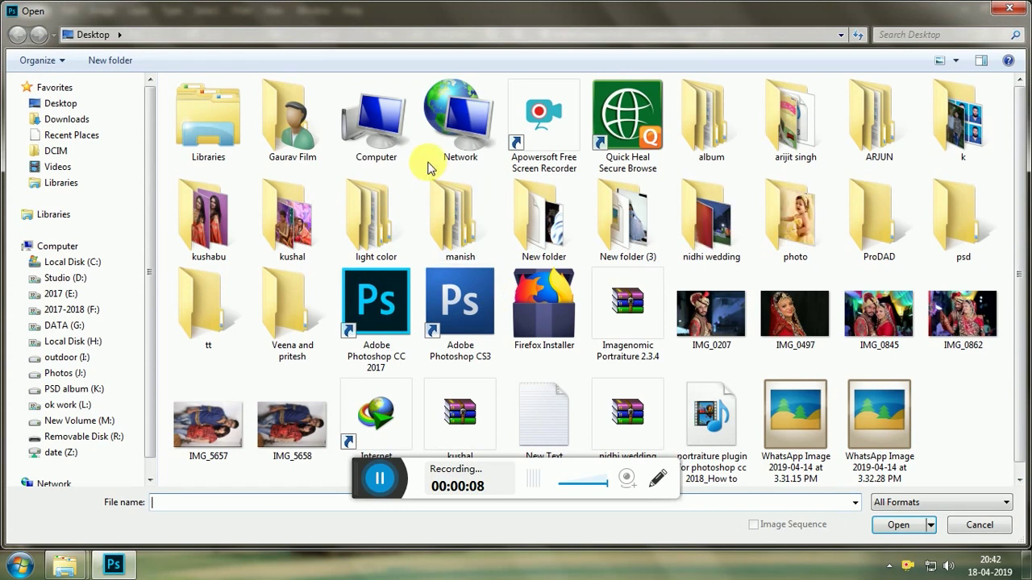
click(398, 142)
double_click(399, 142)
double_click(458, 156)
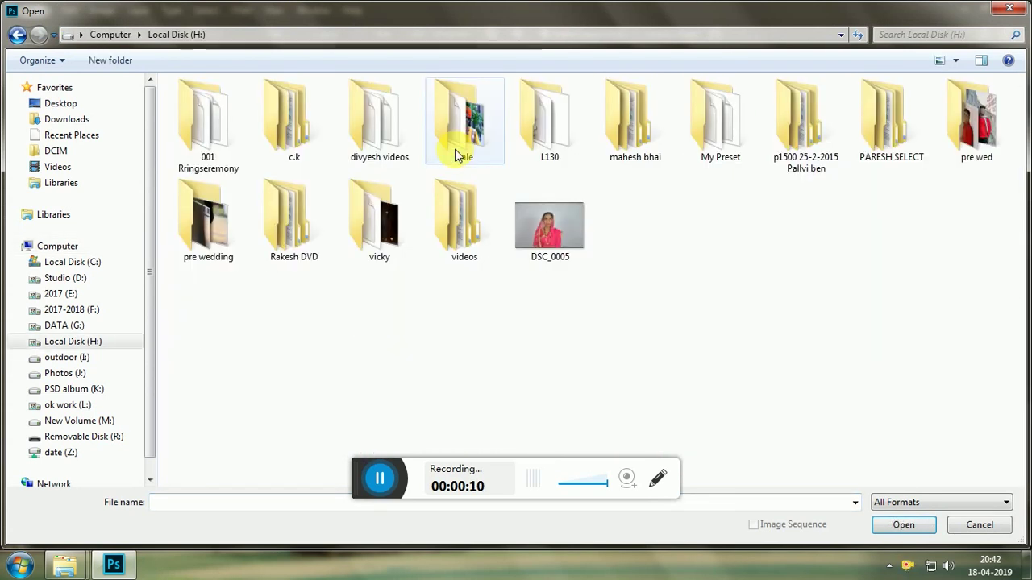
click(1008, 8)
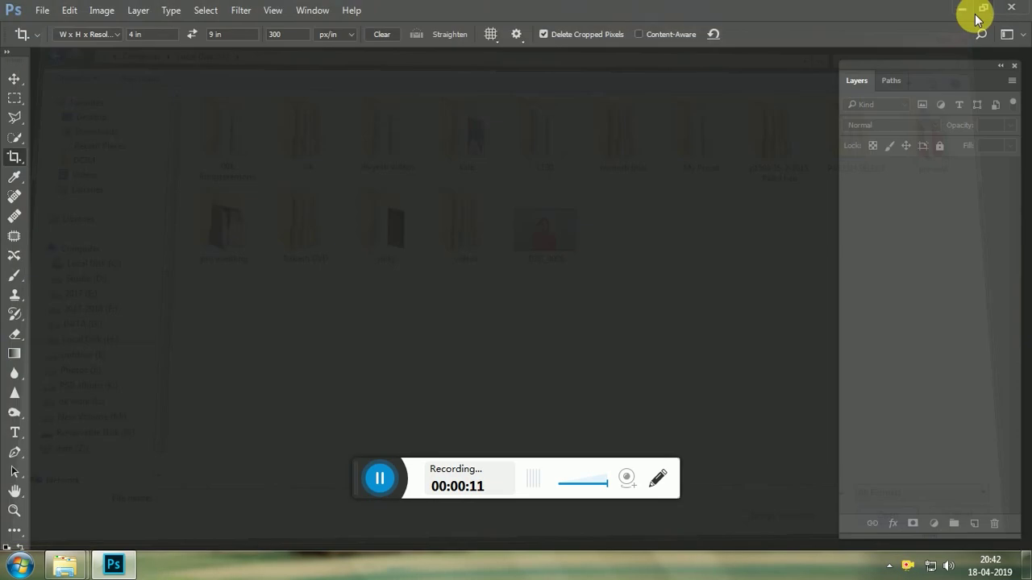
mouse_move(65, 564)
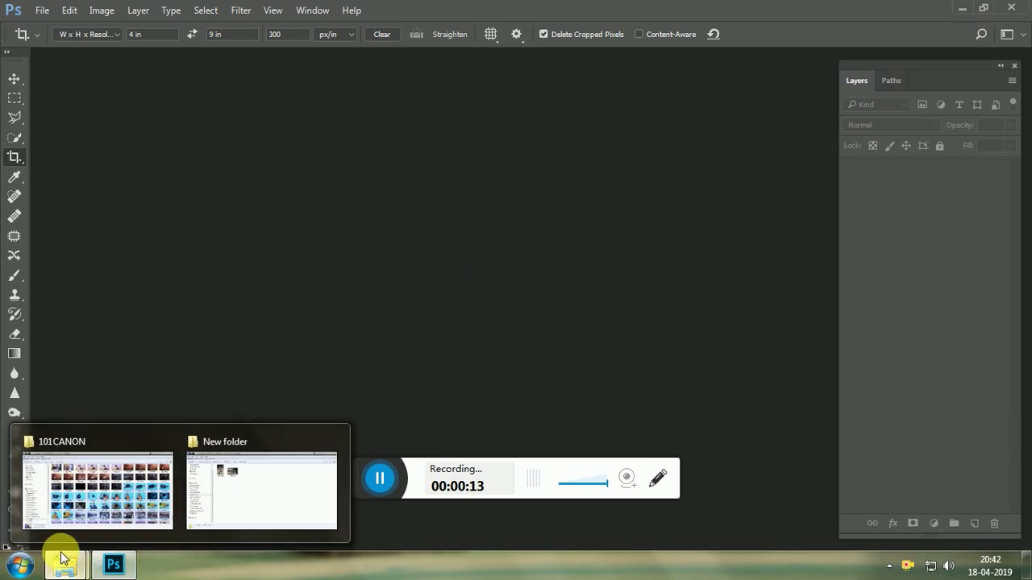
Step: Drag IMG_0311.JPG and IMG_0299.JPG from the Explorer folder into Photoshop, cancel the crop, and fit to window
click(198, 503)
mouse_move(228, 202)
mouse_down()
mouse_move(324, 167)
mouse_move(121, 561)
mouse_move(453, 170)
mouse_up()
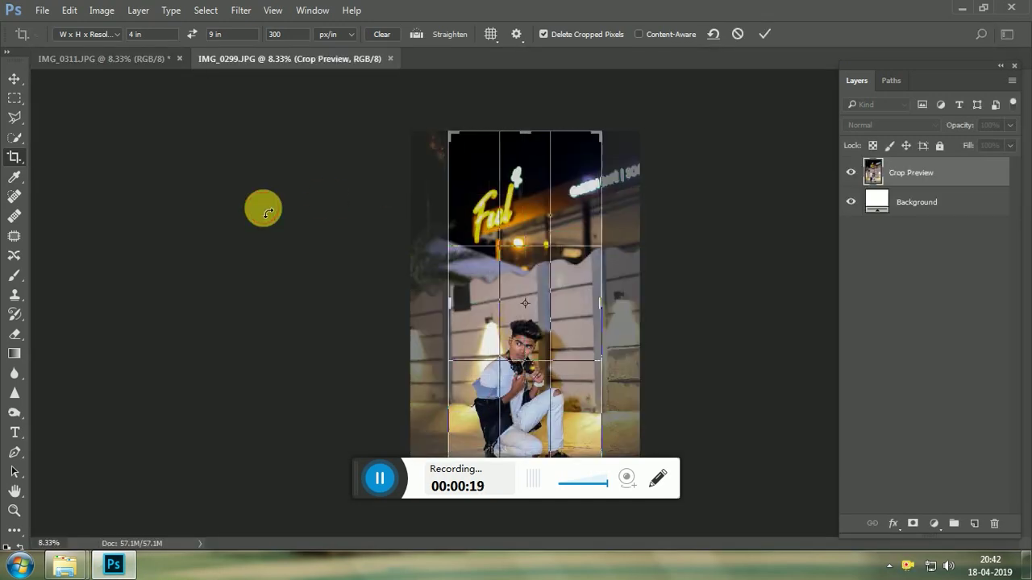
key(Escape)
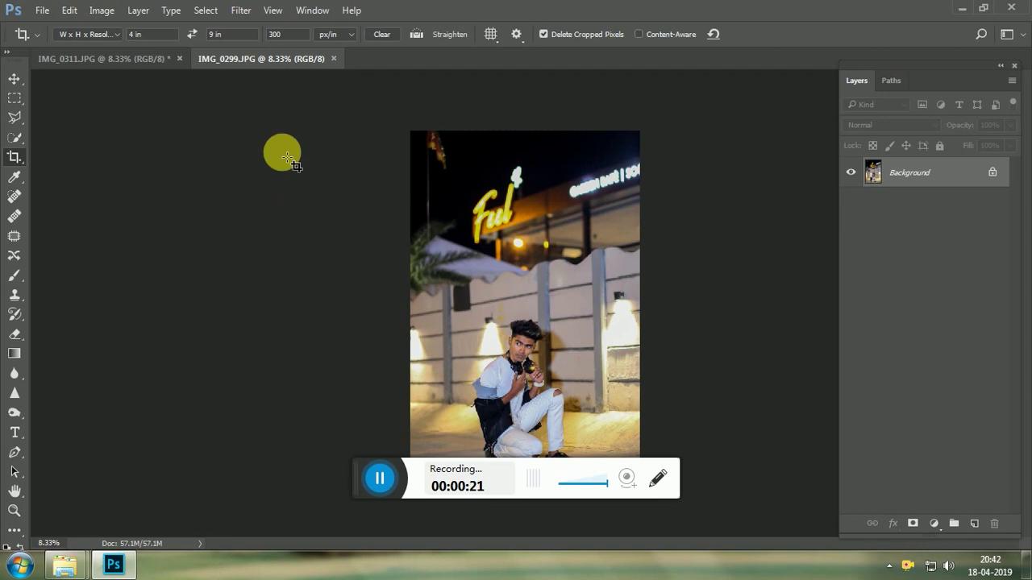
key(ctrl+0)
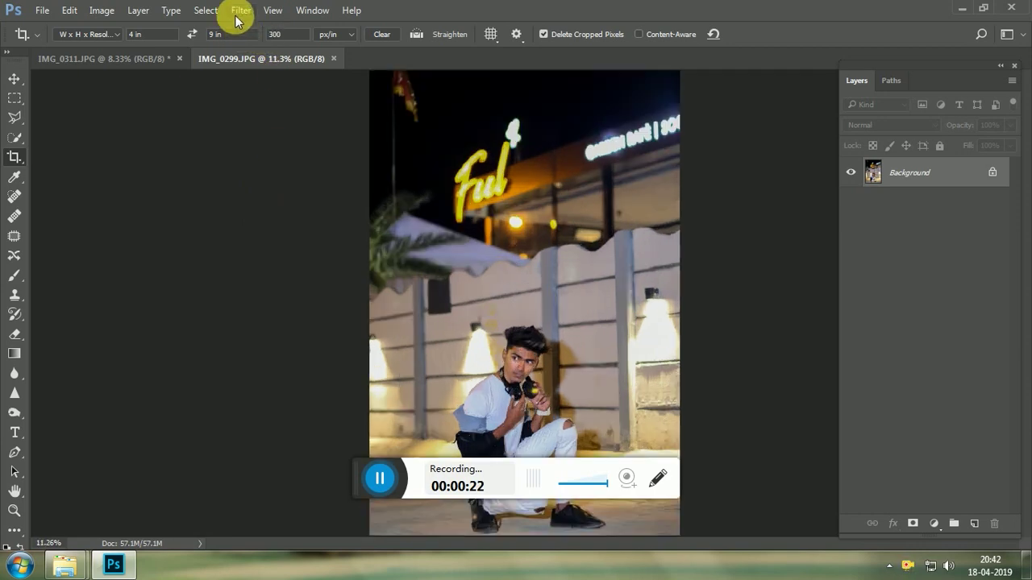
click(239, 11)
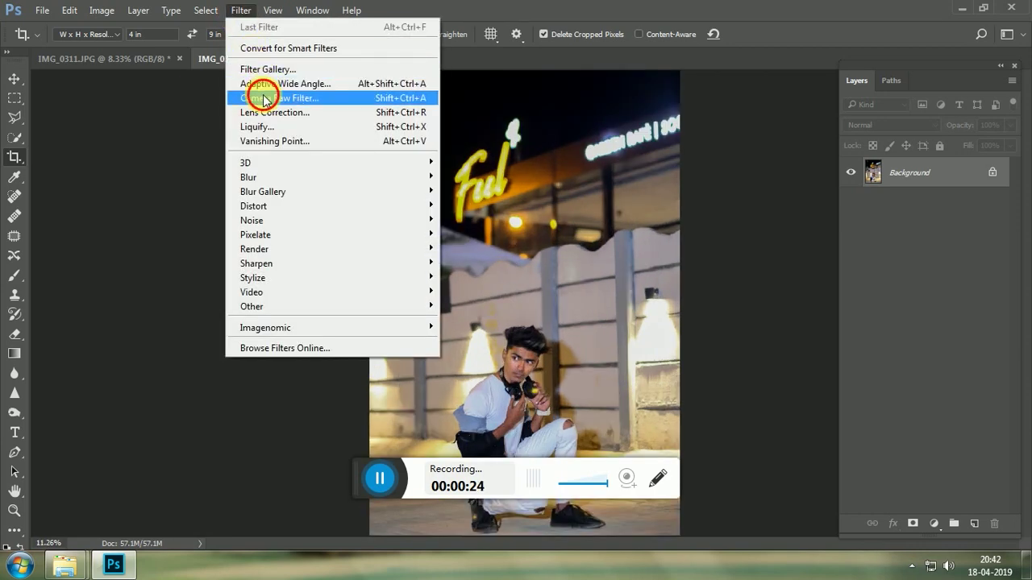
Step: Grade IMG_0299 in Camera Raw: Contrast -48, Highlights +12, Shadows +3, Blacks +17, Clarity +17
click(263, 95)
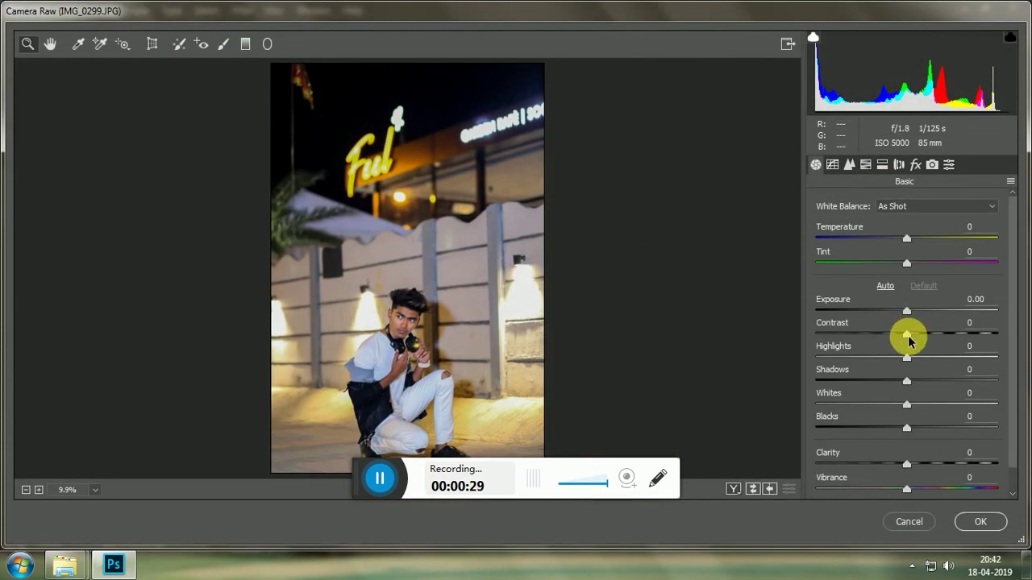
mouse_move(904, 340)
mouse_down()
mouse_move(863, 340)
mouse_move(962, 379)
mouse_move(909, 382)
mouse_move(877, 405)
mouse_move(928, 405)
mouse_move(909, 410)
mouse_move(938, 426)
mouse_move(922, 428)
mouse_up()
drag(910, 463, 925, 468)
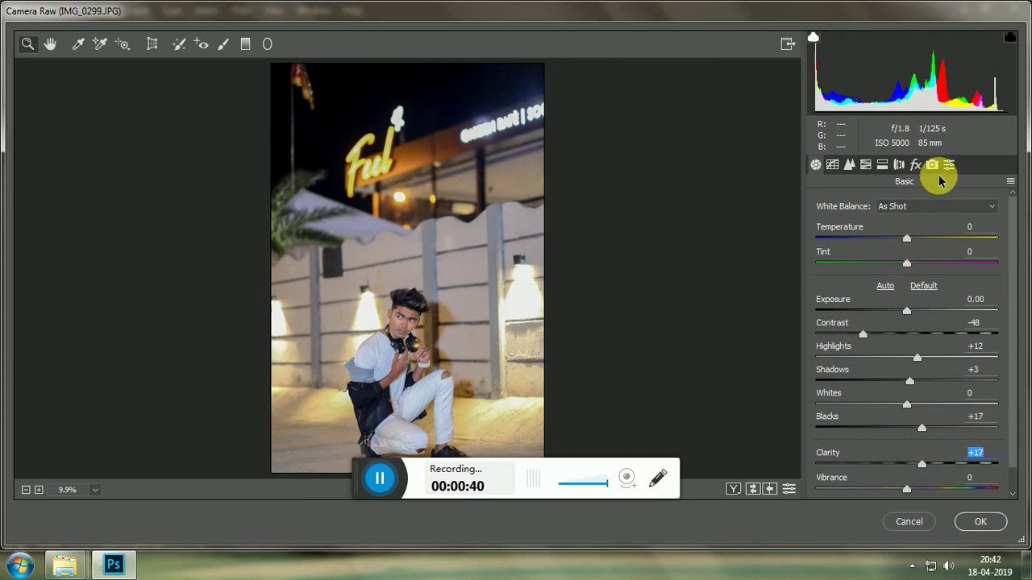
Step: Set calibration Red hue -63/sat -14, Green hue +71/sat -21, Blue hue -49/sat -24
click(933, 167)
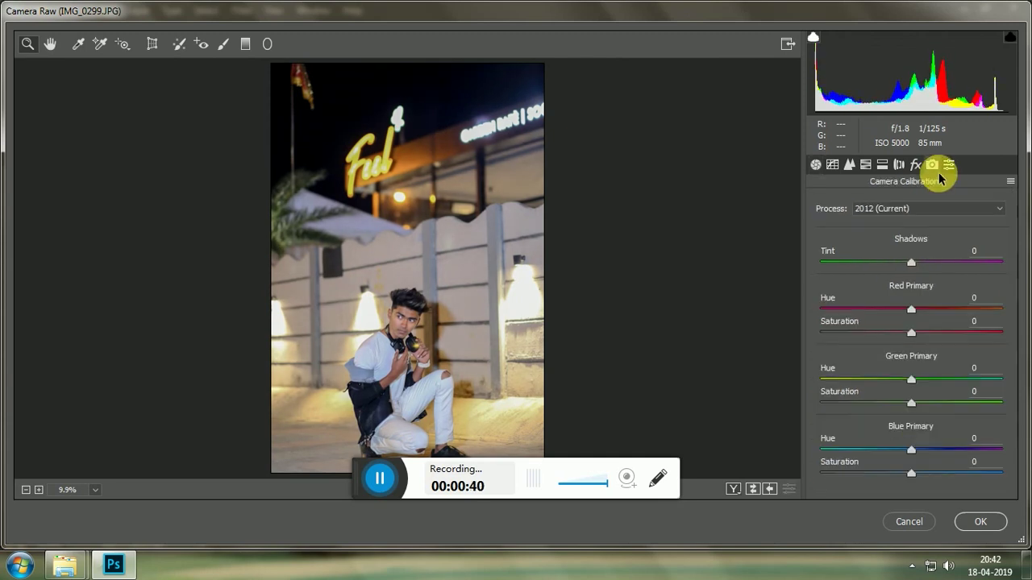
click(865, 449)
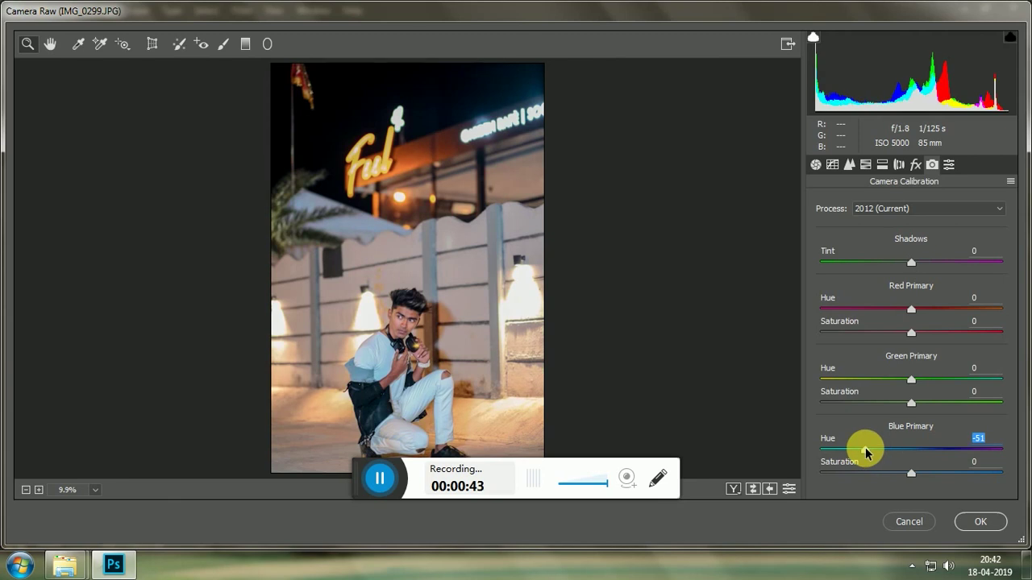
click(889, 473)
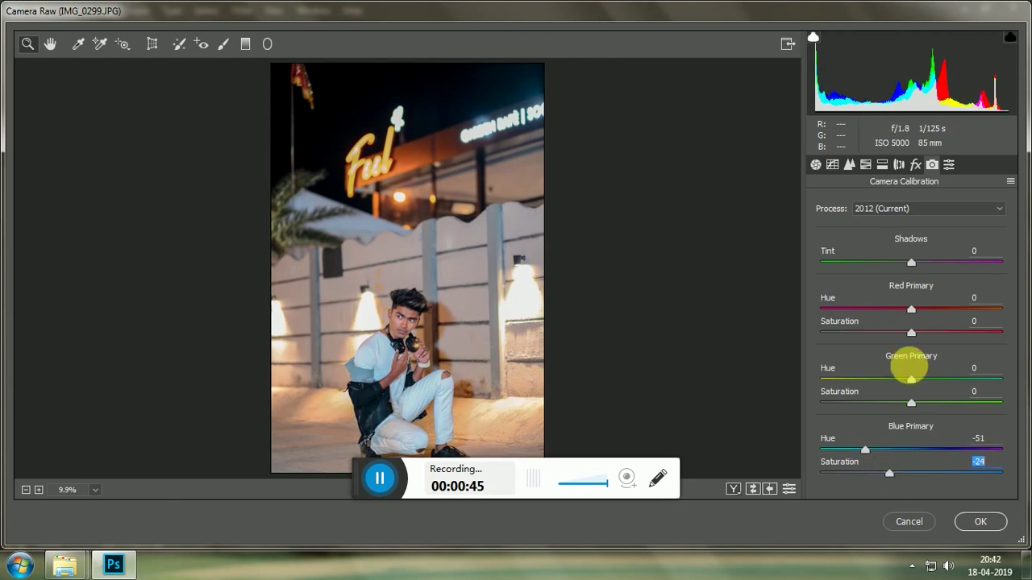
click(977, 379)
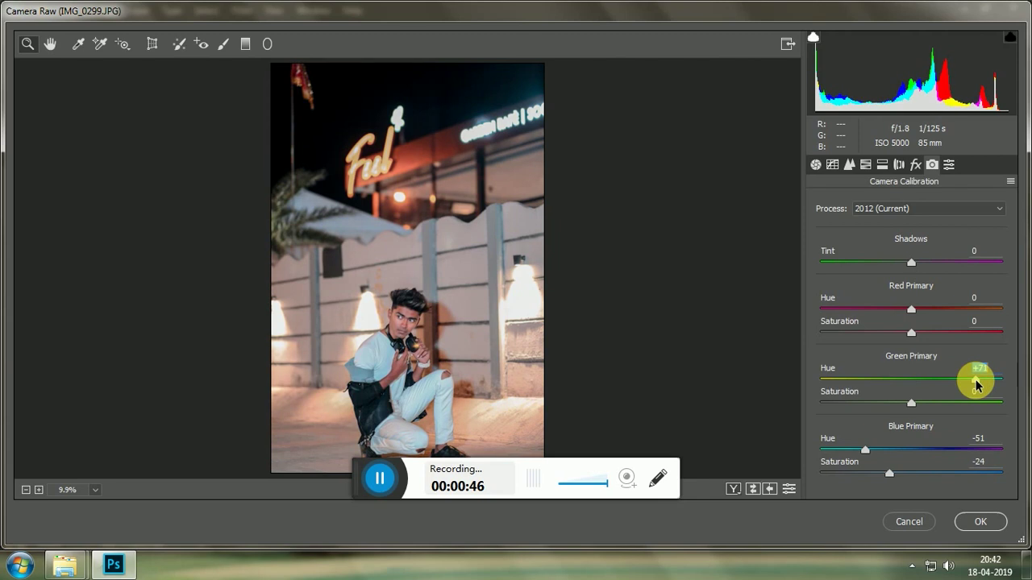
click(854, 309)
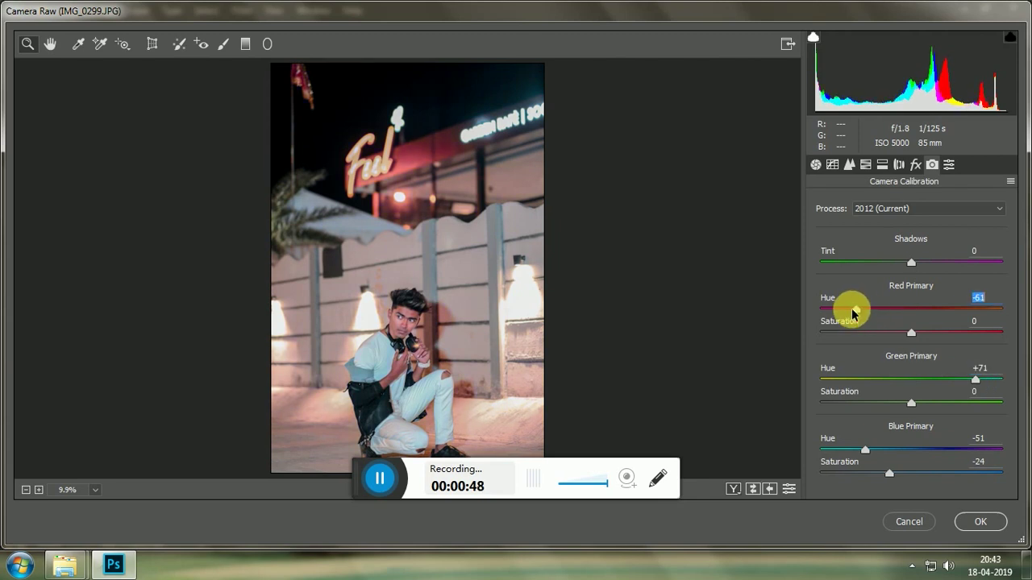
drag(881, 332, 899, 332)
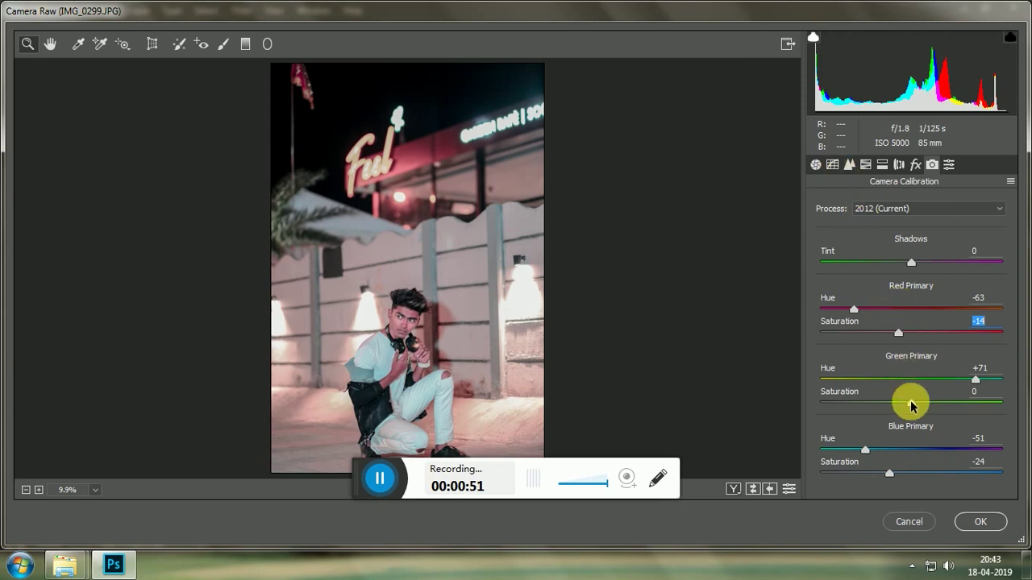
drag(865, 454, 868, 450)
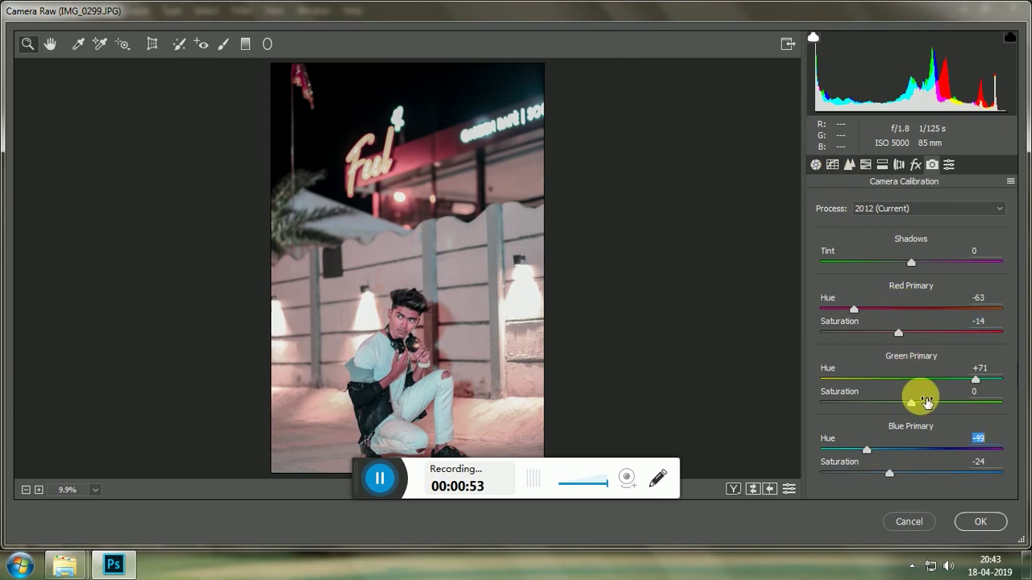
drag(912, 404, 892, 403)
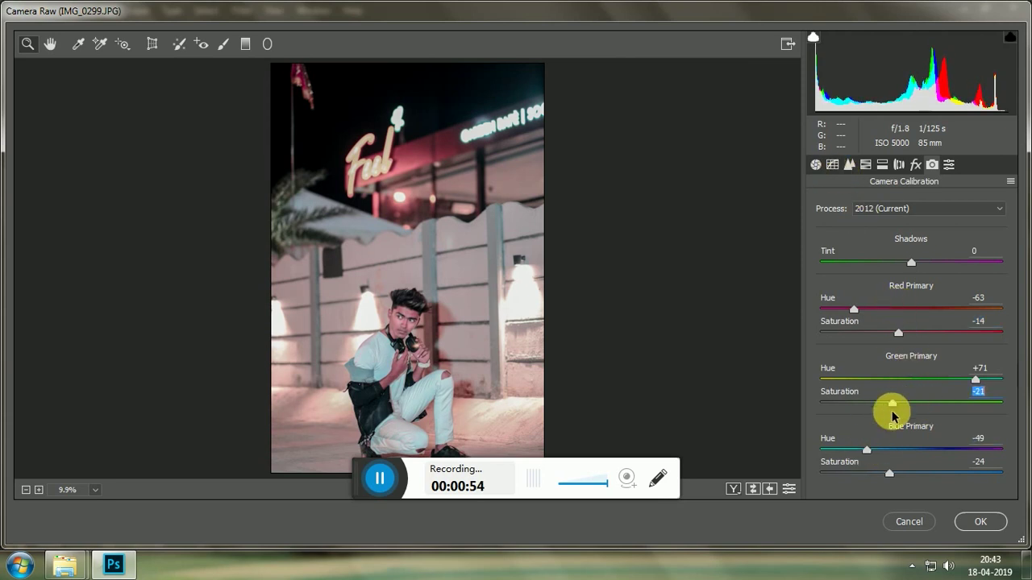
Step: Nudge the Basic Temperature slider, then return it to 0
click(815, 164)
click(894, 238)
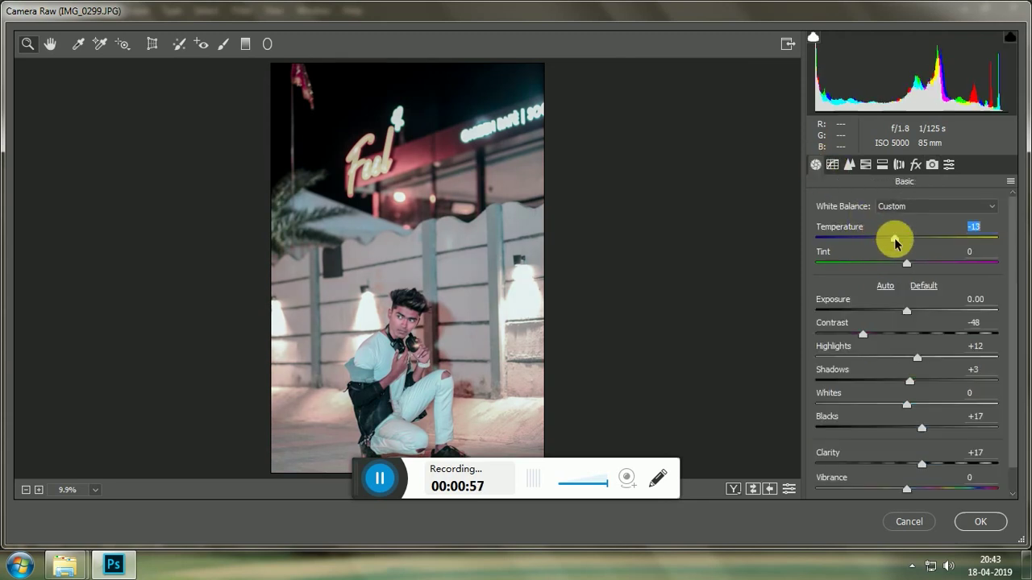
drag(895, 239, 906, 238)
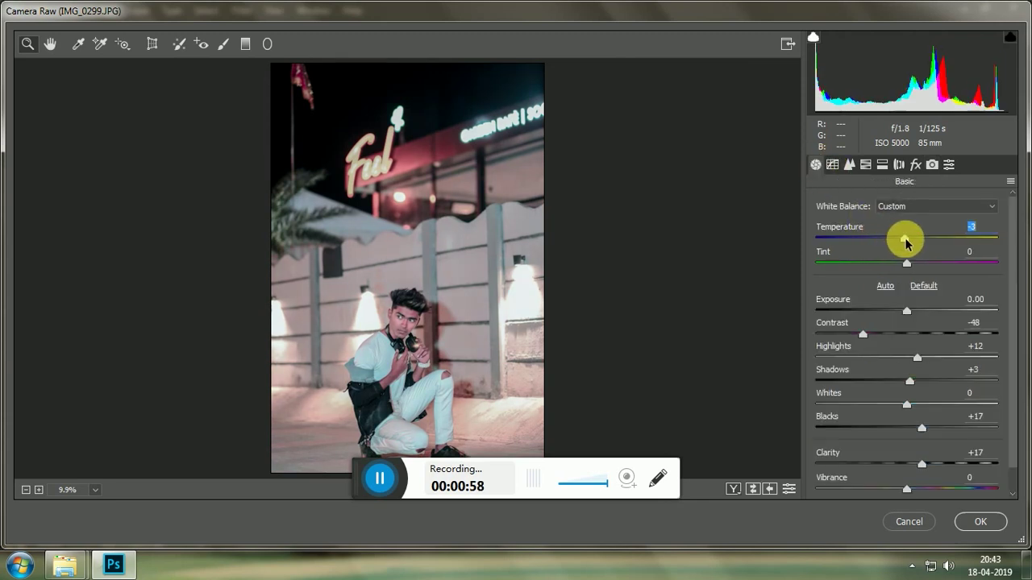
Step: Add shadow and midtone tone curve points and lift the black point to output 25
click(834, 167)
click(857, 422)
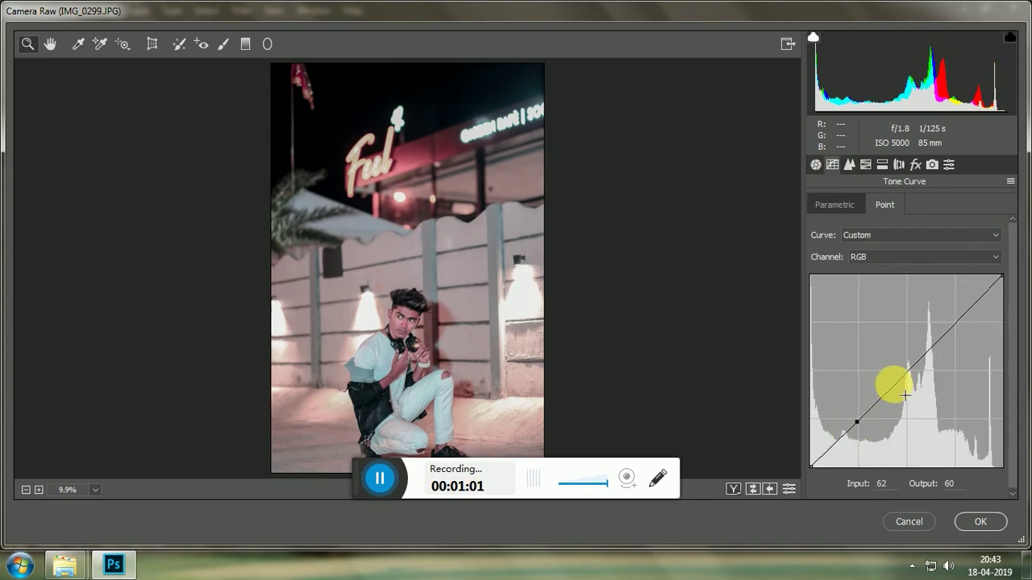
click(906, 371)
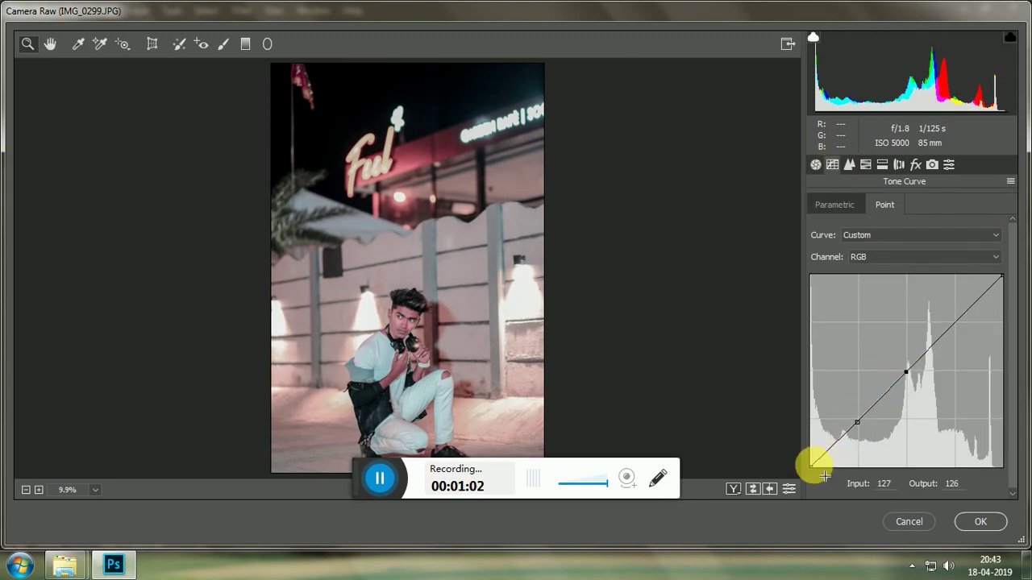
drag(811, 465, 805, 454)
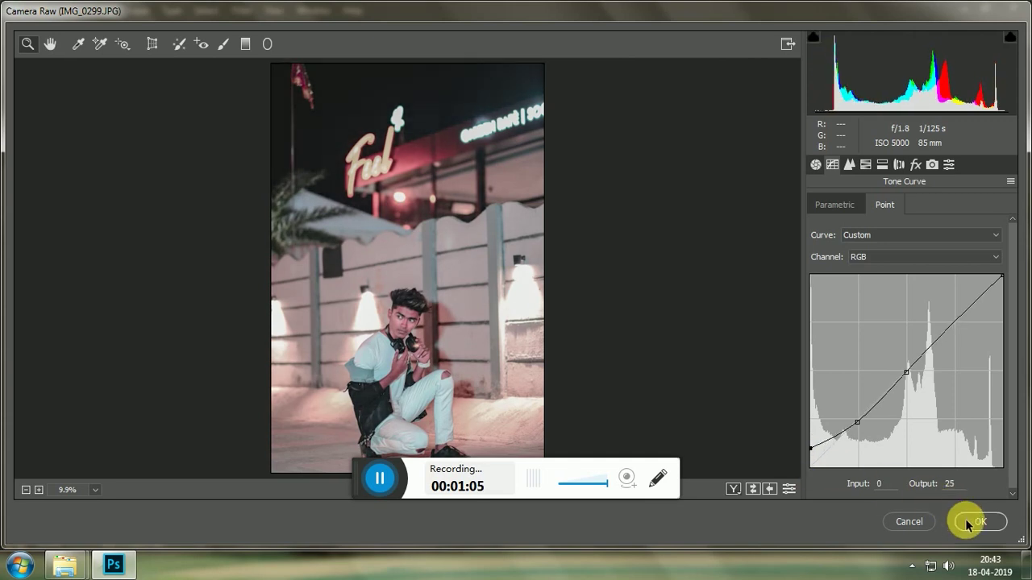
Step: Set HSL hues to Reds +31, Oranges -1 and Yellows +27
click(849, 165)
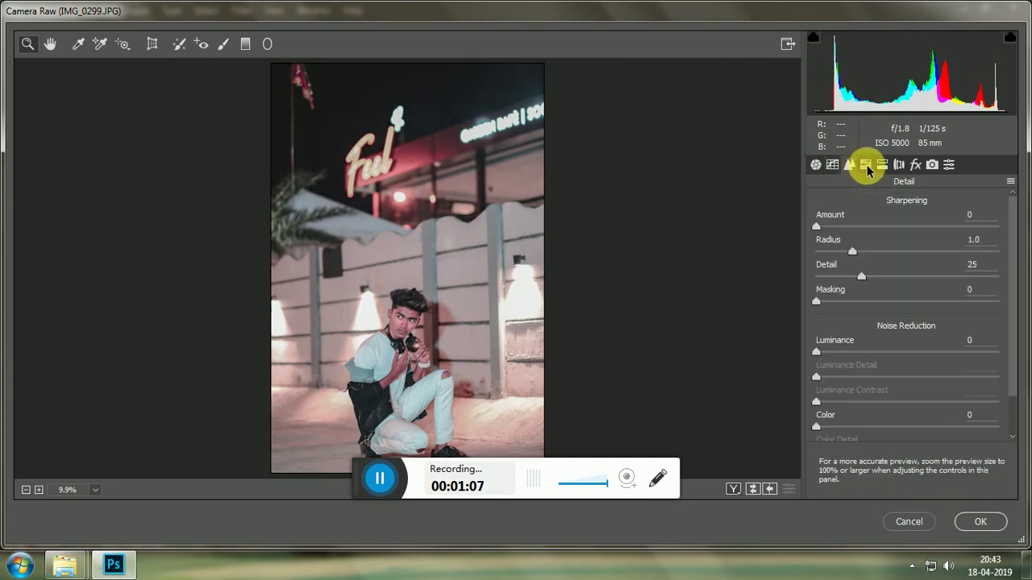
click(866, 165)
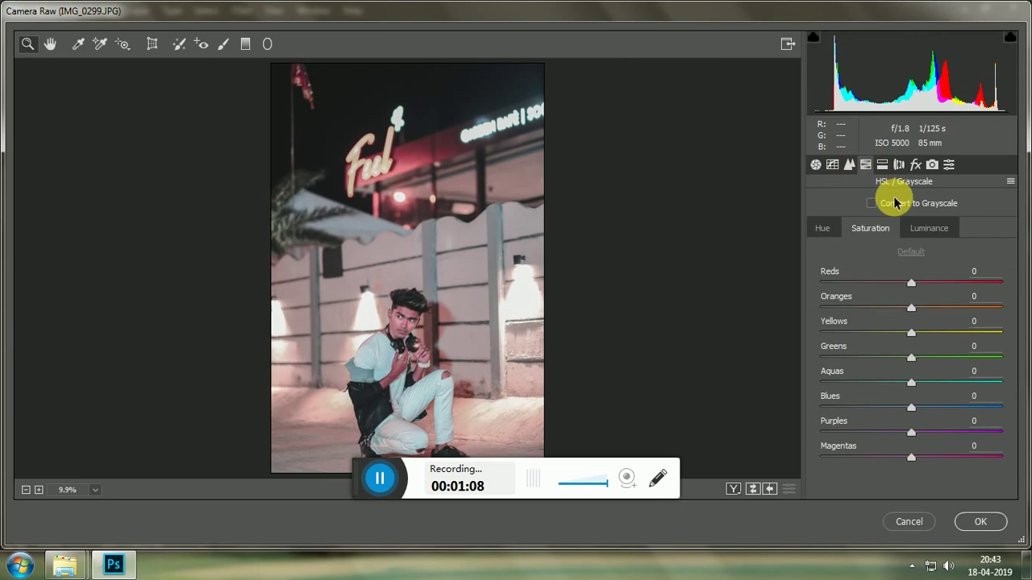
click(823, 226)
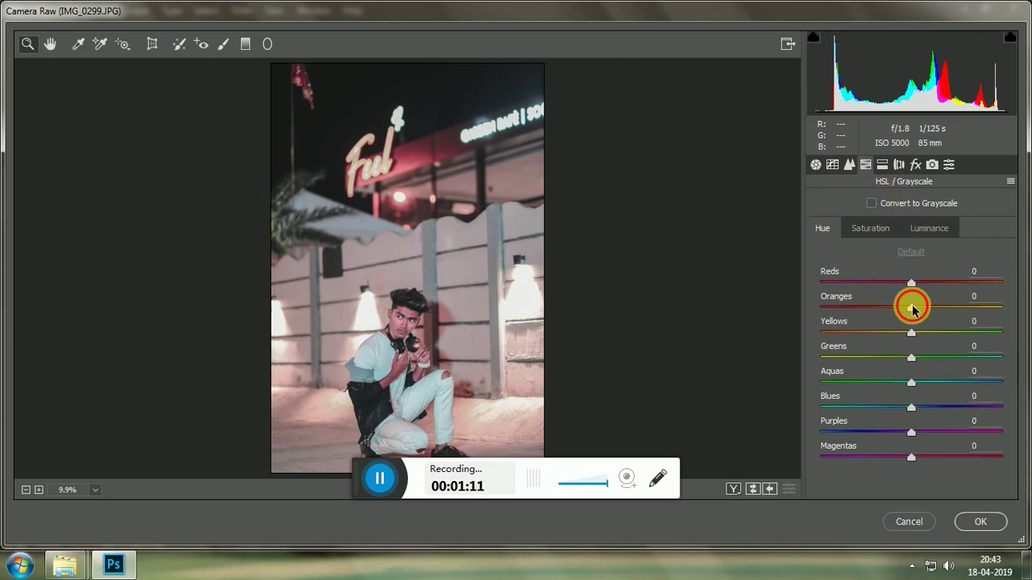
mouse_move(911, 309)
mouse_down()
mouse_move(927, 305)
mouse_move(911, 332)
mouse_move(937, 337)
mouse_up()
drag(911, 282, 945, 283)
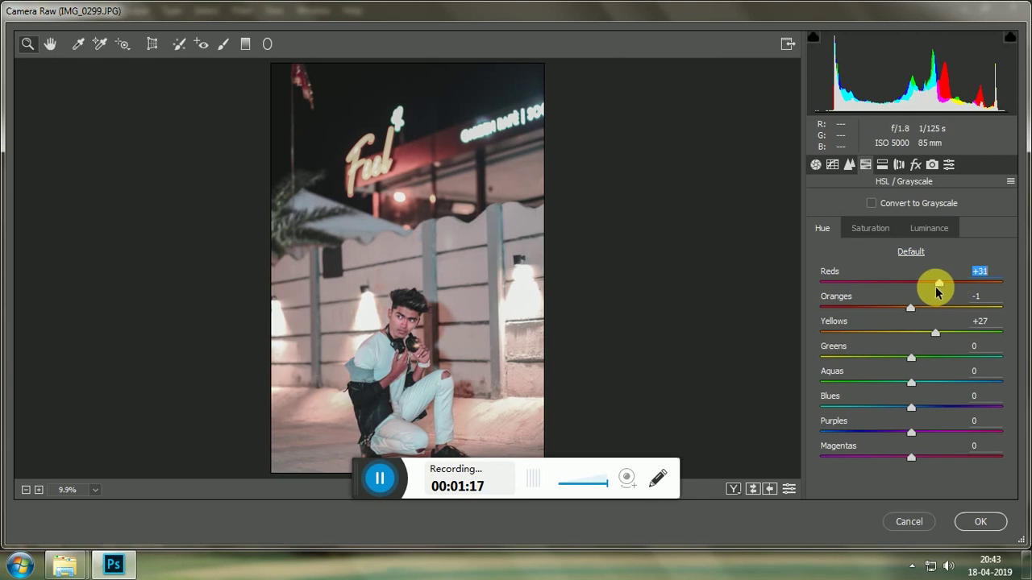
Step: Apply IMG_0299's Camera Raw grade and switch to IMG_0311
click(974, 522)
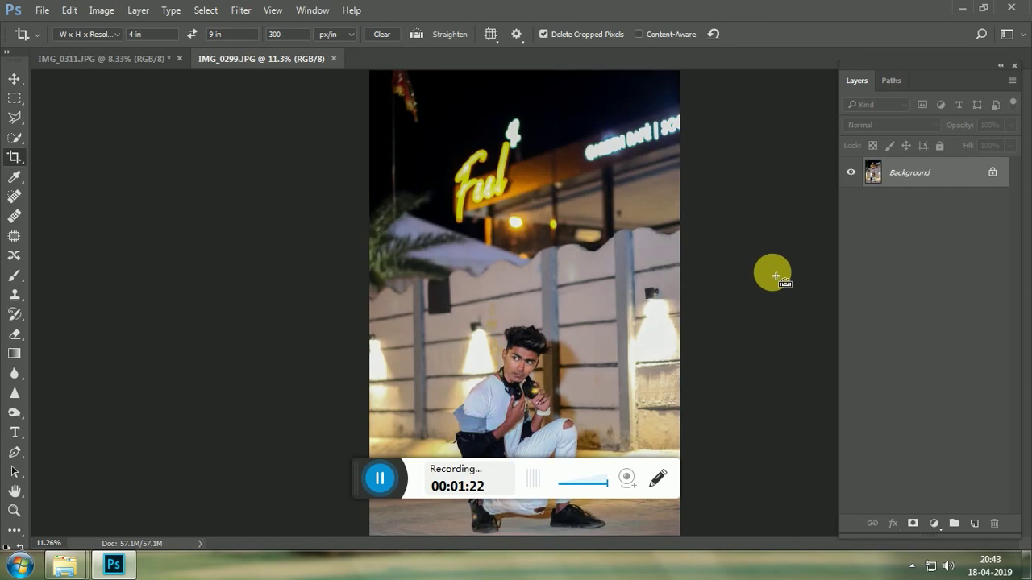
key(ctrl+Tab)
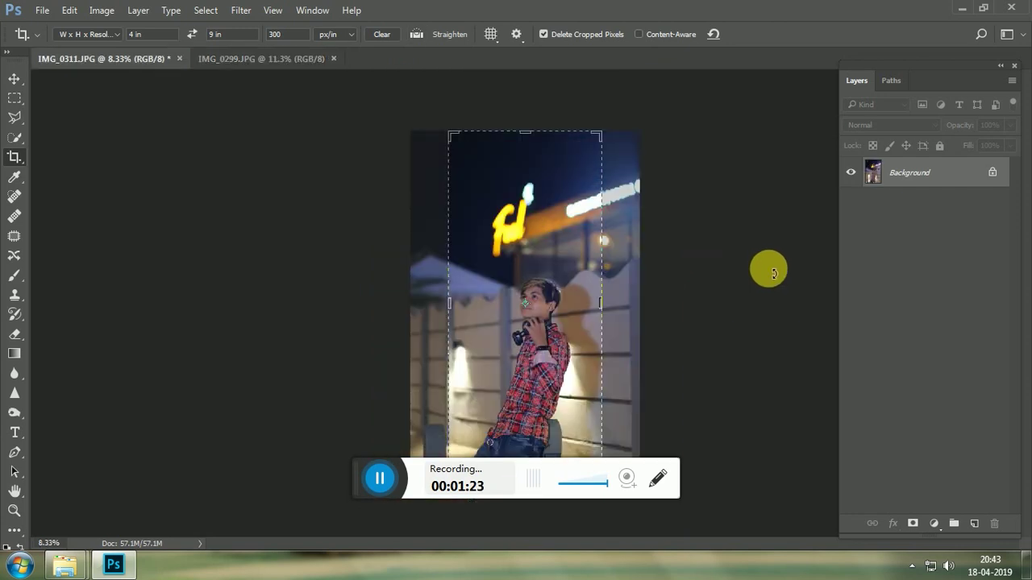
Step: Cancel the crop on IMG_0311 and duplicate Background as Layer 1
key(Escape)
key(v)
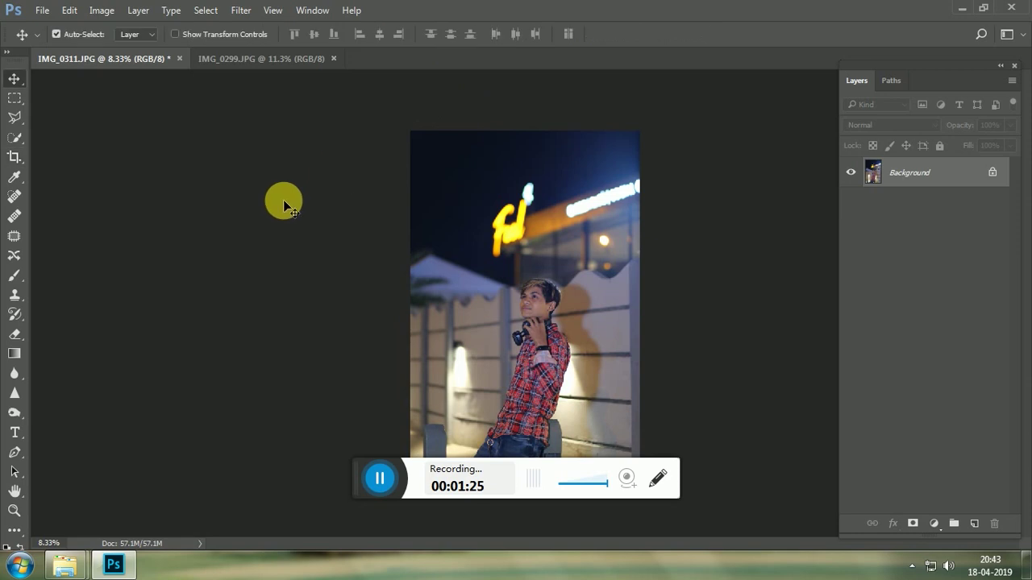
click(242, 9)
click(266, 27)
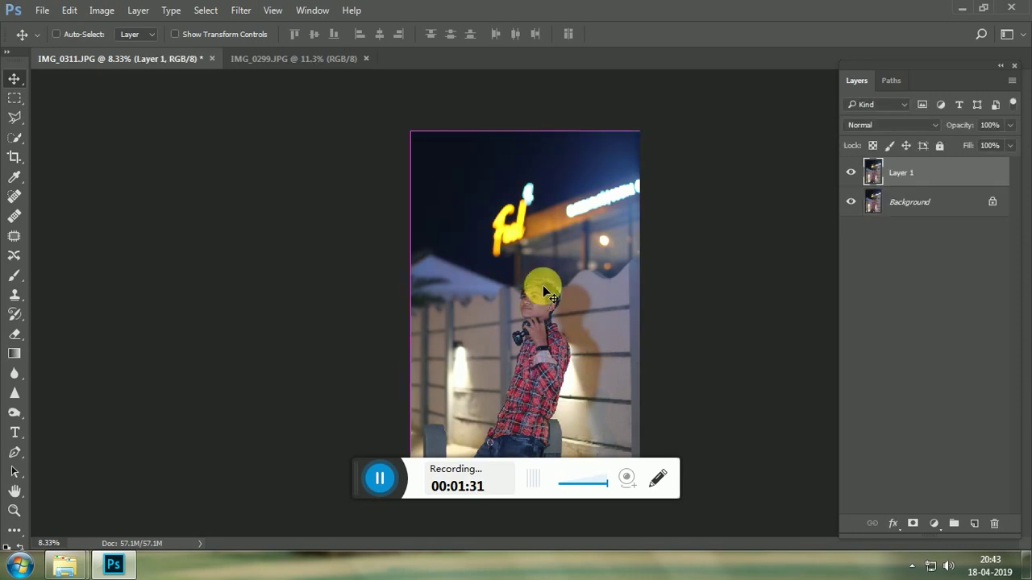
Step: Camera Raw on IMG_0311: Contrast +15, Highlights +36, Shadows -7, Whites +23, Blacks +30, Clarity +42
click(241, 10)
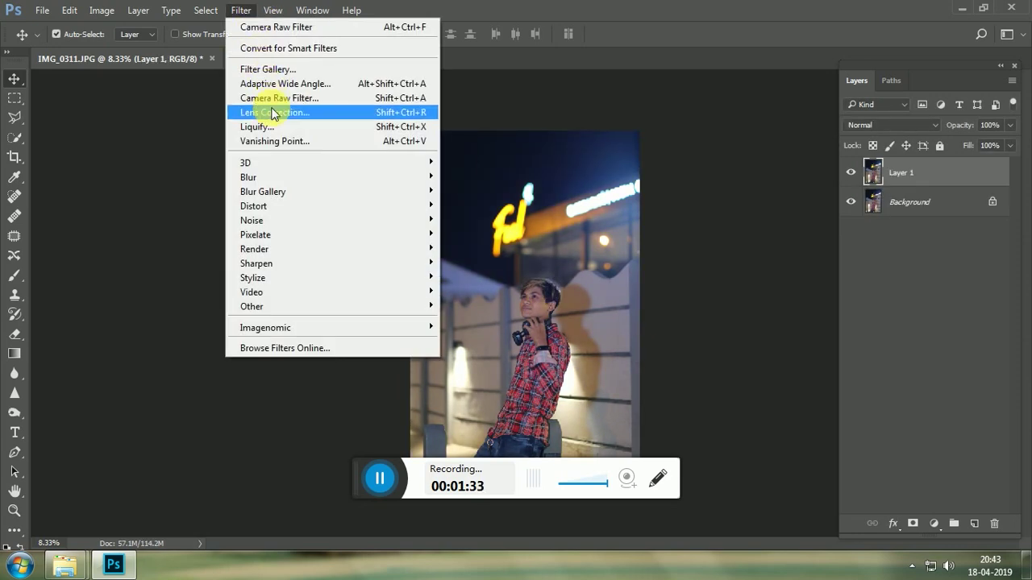
click(272, 99)
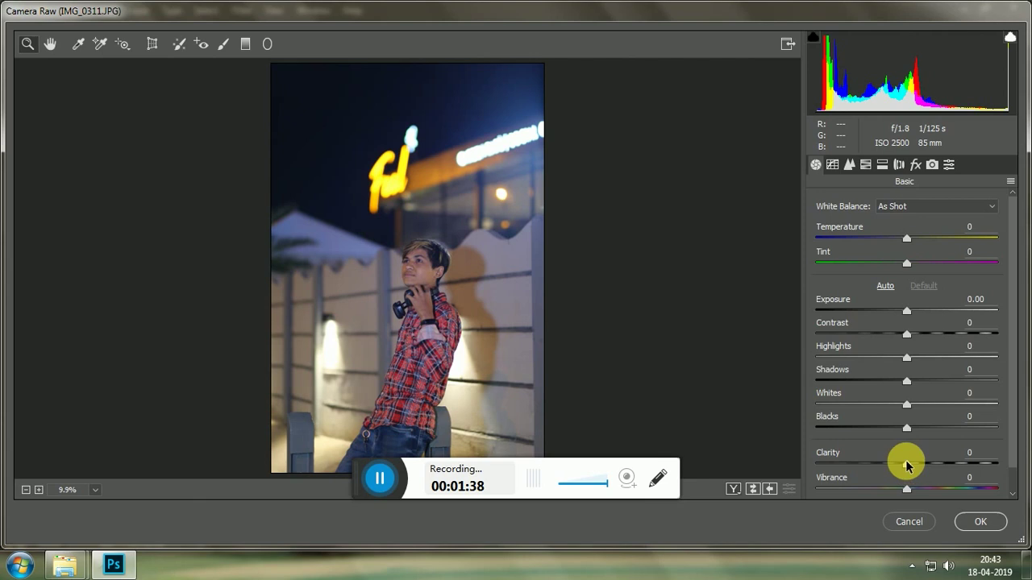
click(907, 465)
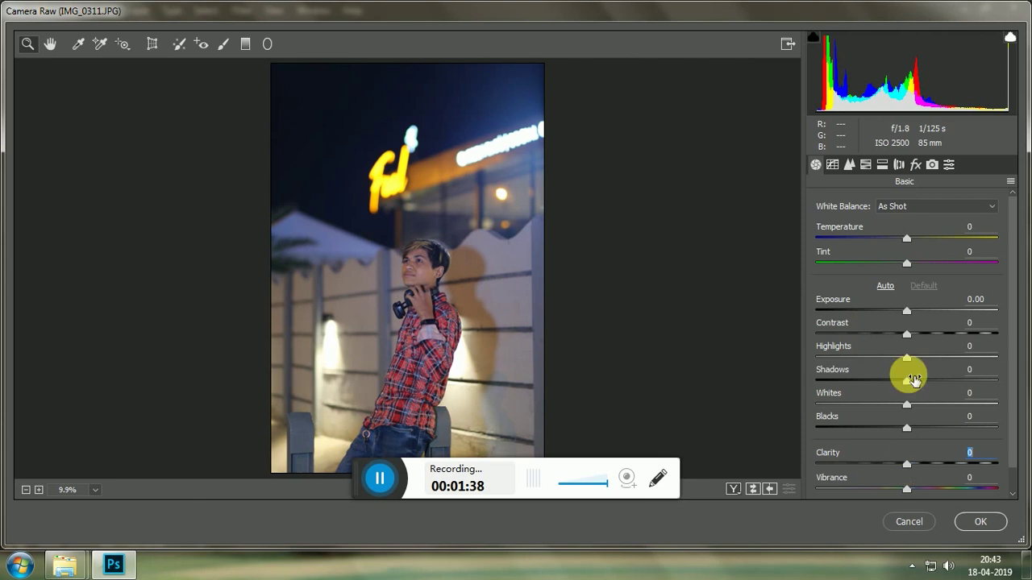
mouse_move(905, 333)
mouse_down()
mouse_move(920, 334)
mouse_move(867, 360)
mouse_move(937, 357)
mouse_move(876, 384)
mouse_move(935, 388)
mouse_move(898, 385)
mouse_move(863, 408)
mouse_move(924, 409)
mouse_move(934, 426)
mouse_up()
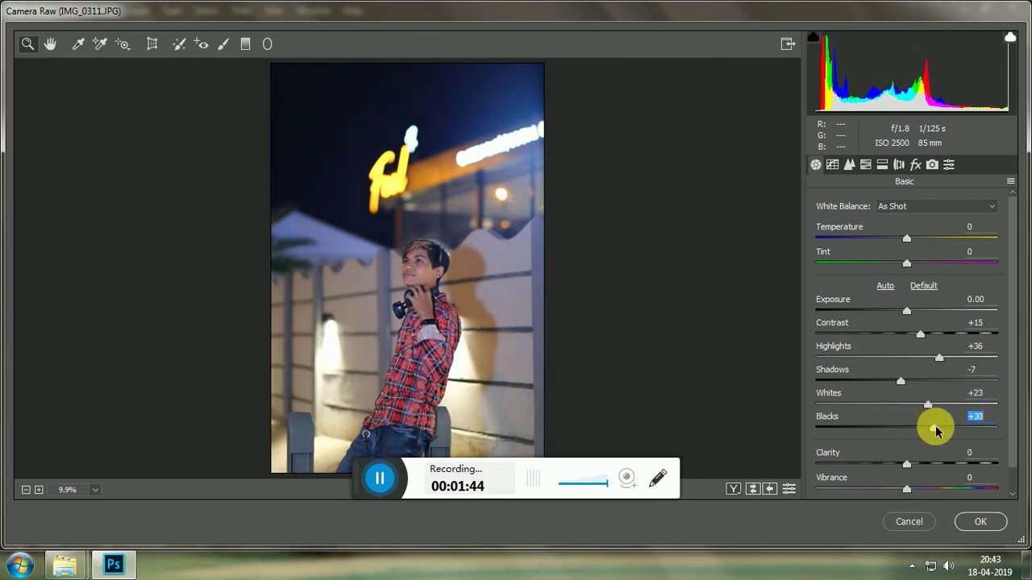
drag(907, 464, 944, 464)
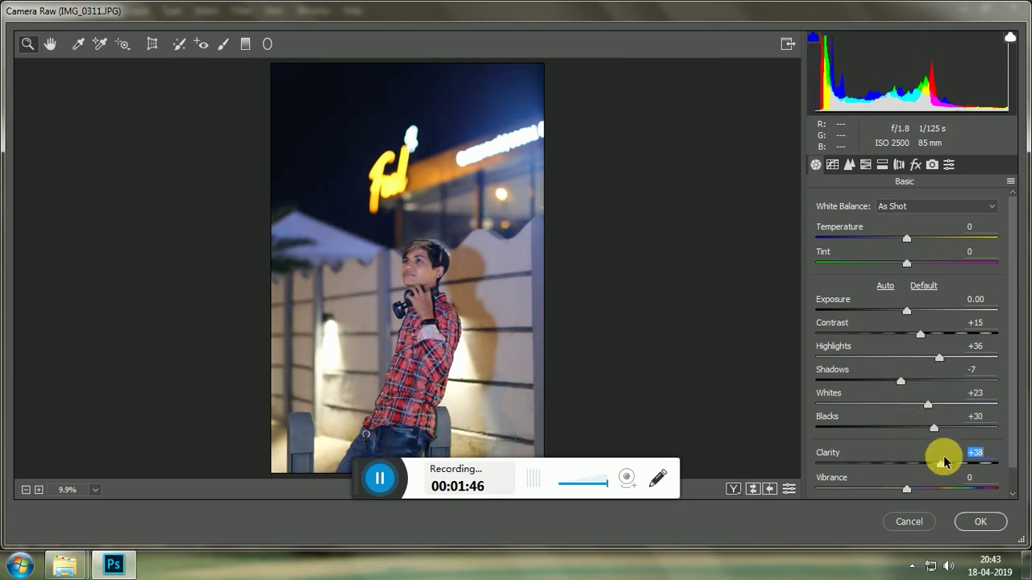
click(931, 165)
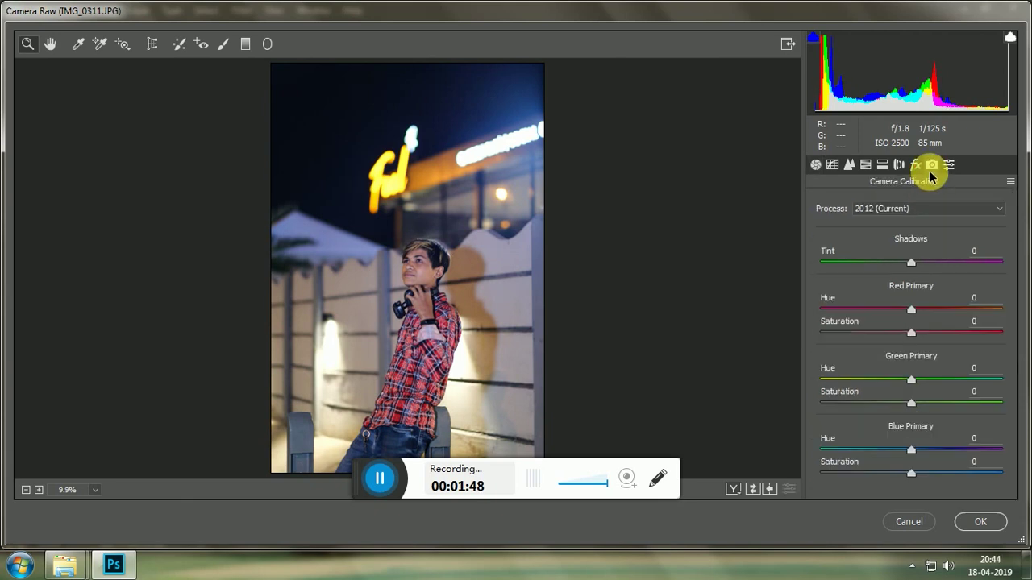
Step: Set IMG_0311 calibration Blue hue -48/sat -32, Green hue +71, Red hue -38/sat -22
click(867, 450)
drag(868, 456, 883, 474)
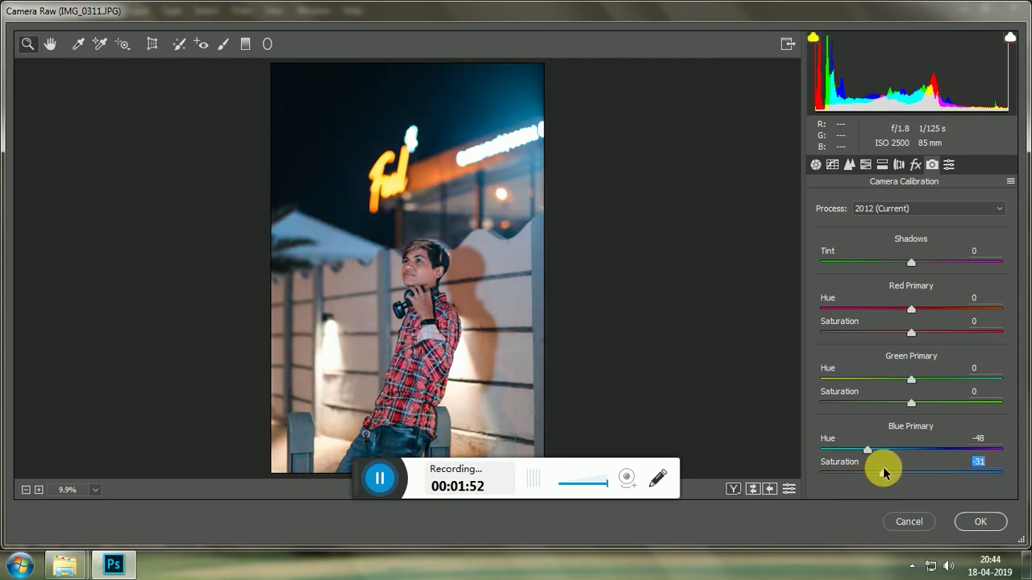
drag(916, 373, 976, 383)
mouse_move(909, 309)
mouse_down()
mouse_move(844, 309)
mouse_move(877, 310)
mouse_move(857, 332)
mouse_move(892, 332)
mouse_up()
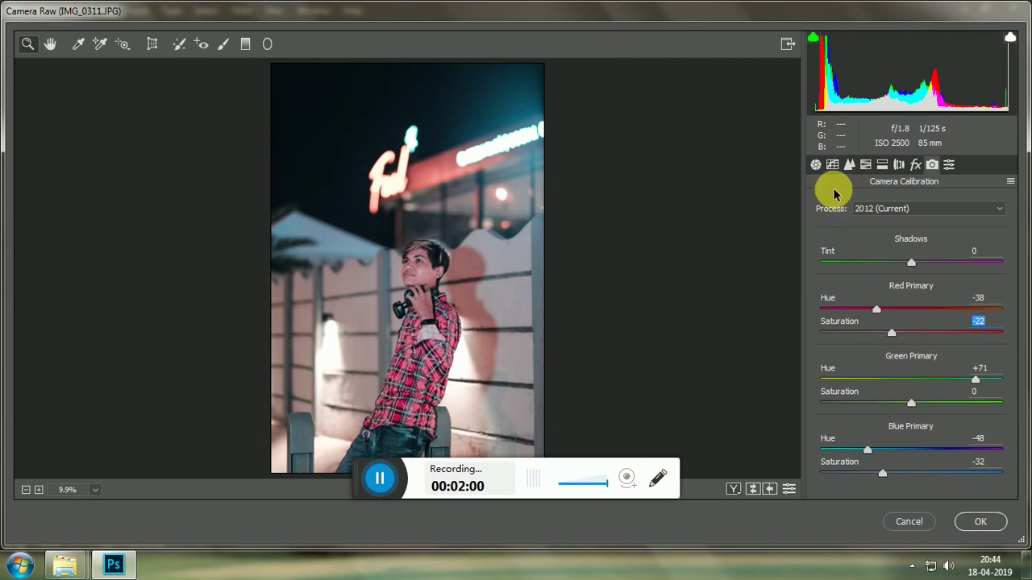
click(832, 165)
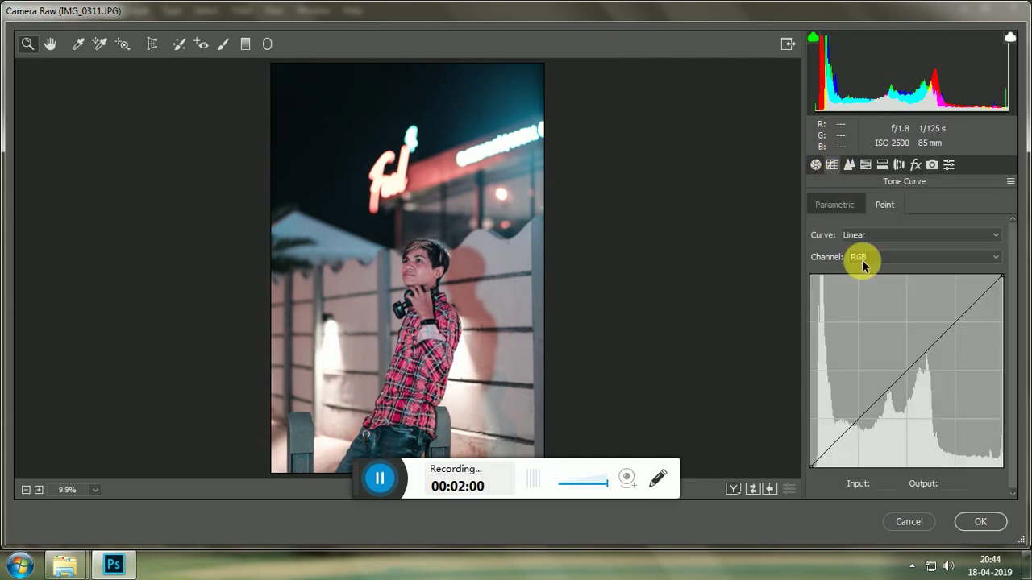
Step: Add shadow and midtone curve points and lift the black point to output 21
click(858, 420)
click(909, 371)
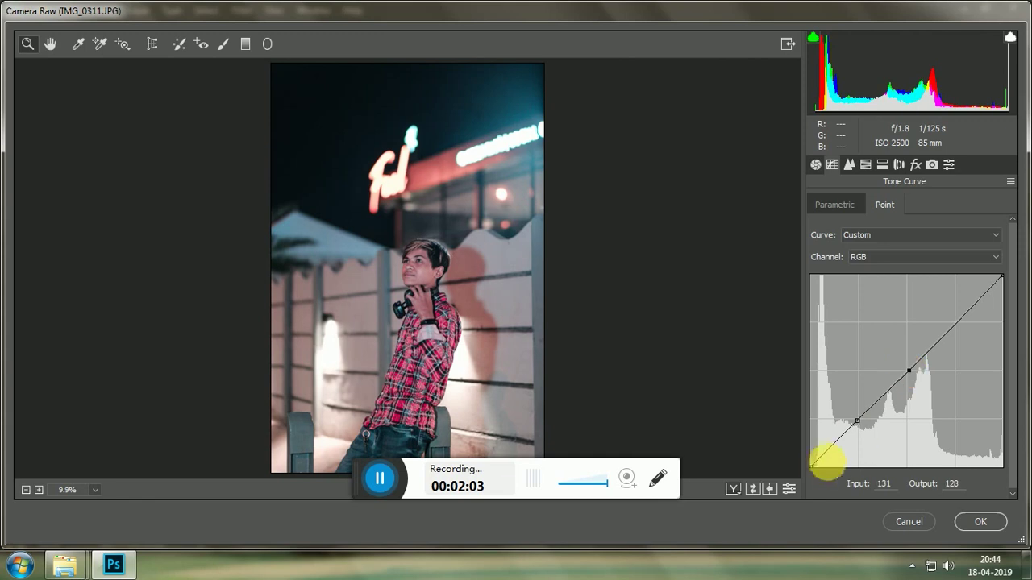
drag(816, 473, 808, 457)
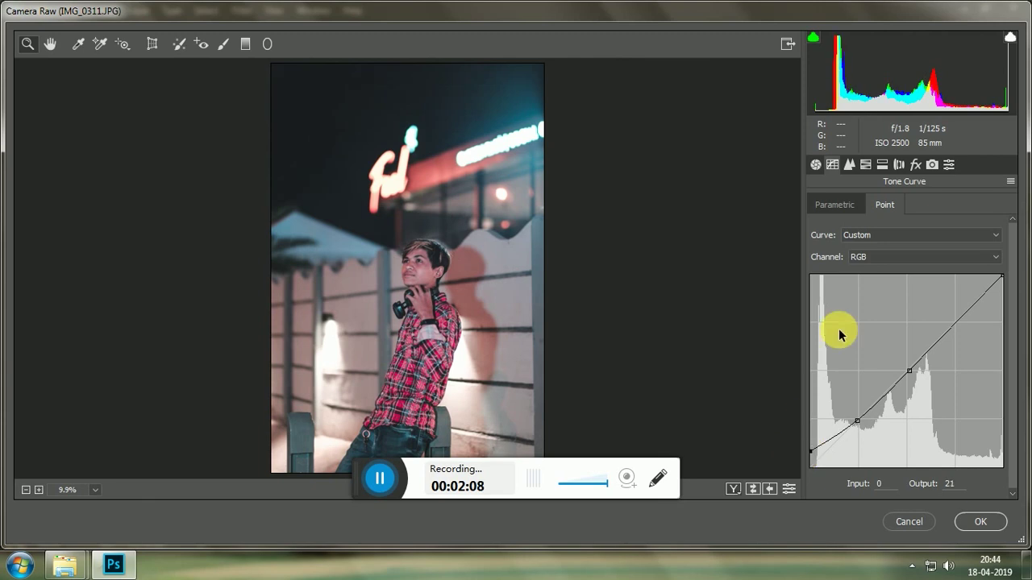
Step: In the HSL Hue panel, set Oranges to +30, Yellows to -7 and Reds to +6
click(865, 165)
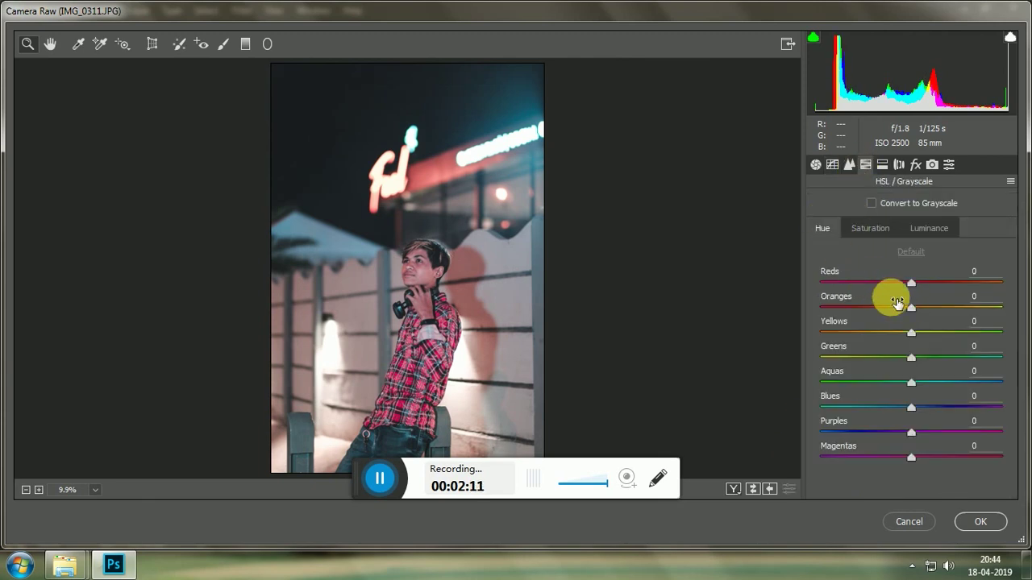
drag(912, 314, 938, 307)
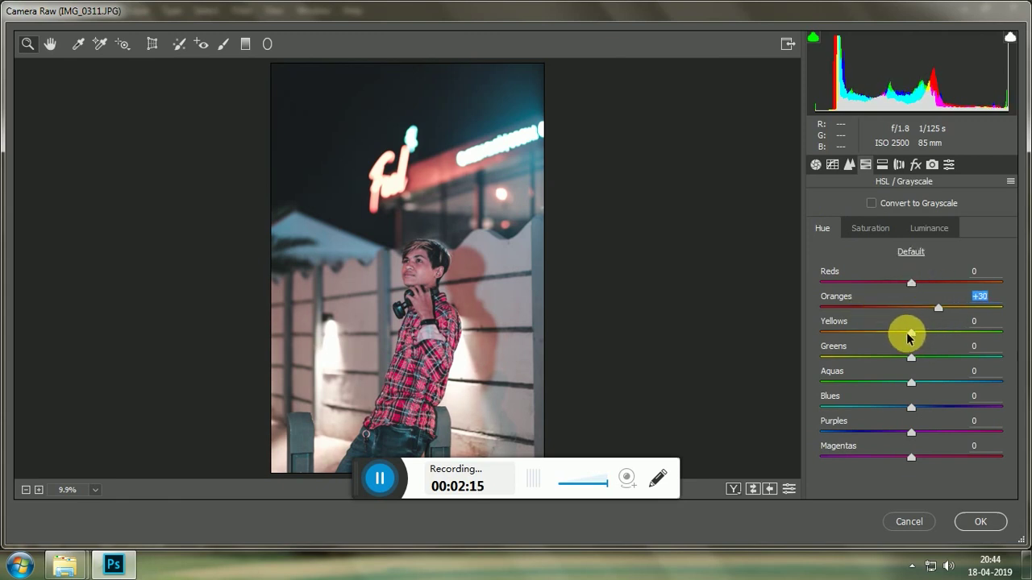
drag(909, 335, 905, 332)
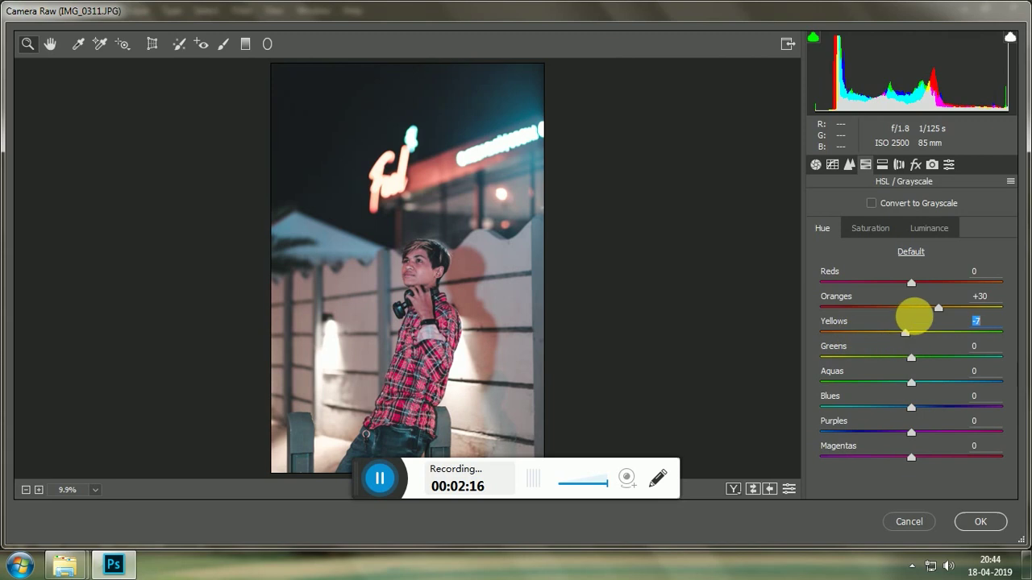
mouse_move(951, 284)
mouse_down()
mouse_move(975, 285)
mouse_move(877, 286)
mouse_move(923, 287)
mouse_up()
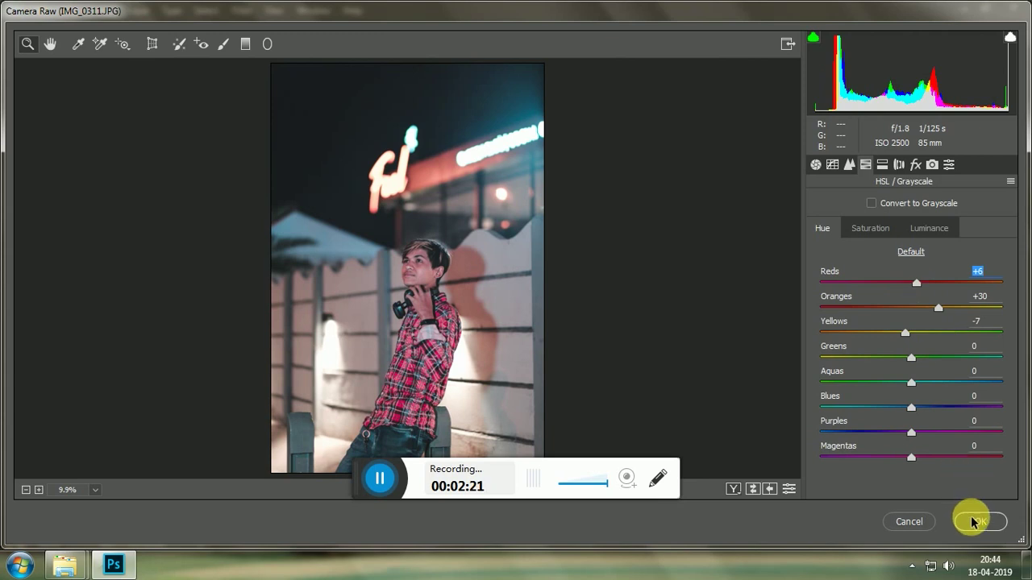
Step: Apply the Camera Raw grade and toggle Layer 1's visibility to compare before and after
click(973, 522)
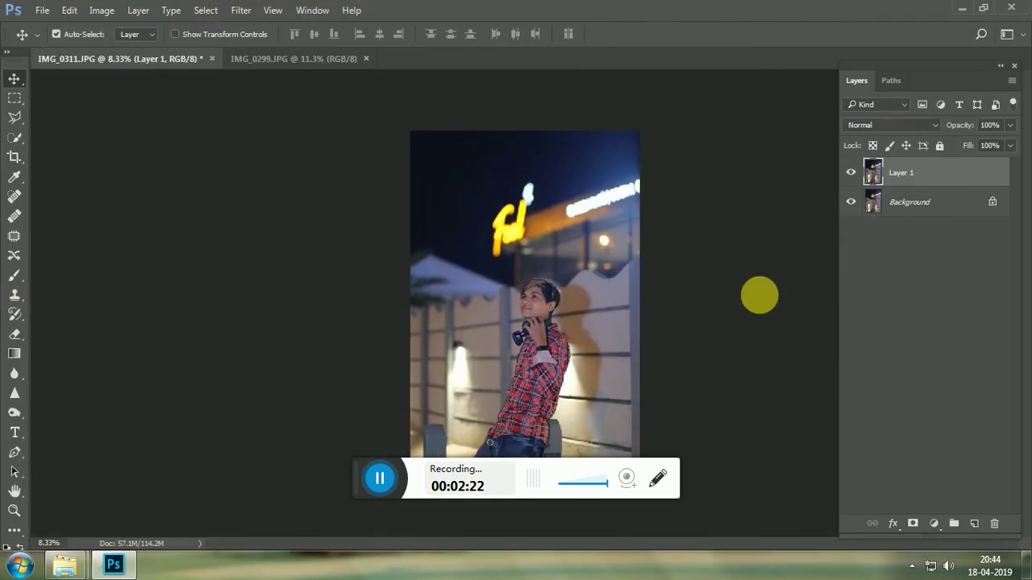
click(850, 172)
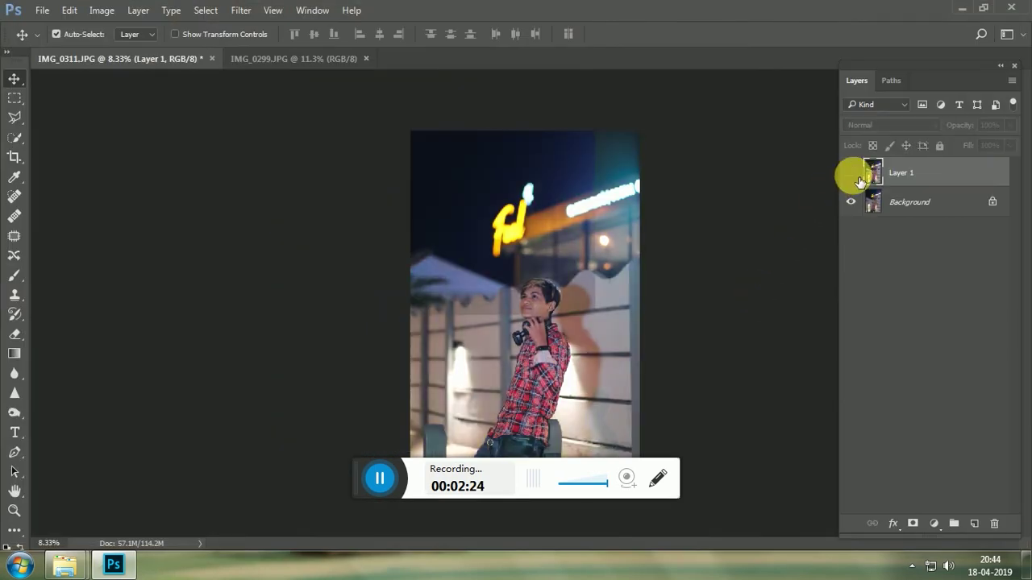
click(851, 173)
click(853, 174)
click(853, 174)
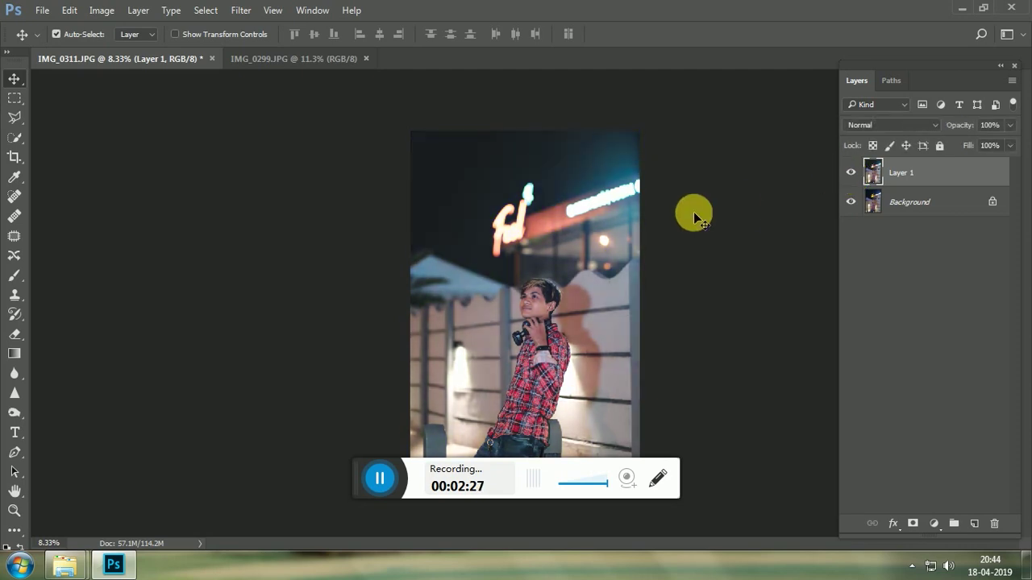
Step: Close IMG_0311 without saving, then close IMG_0299
key(ctrl+w)
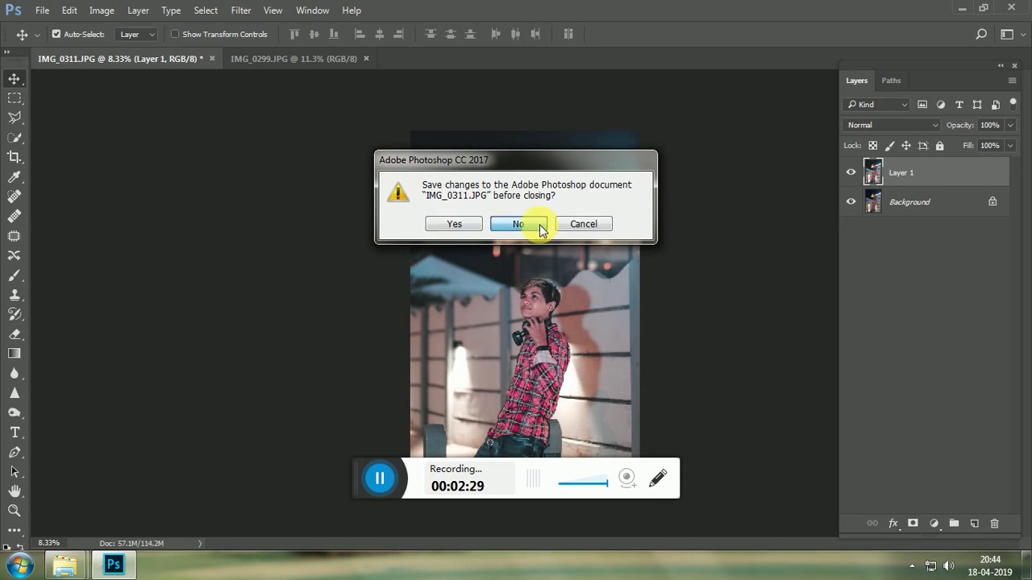
click(521, 224)
key(ctrl+w)
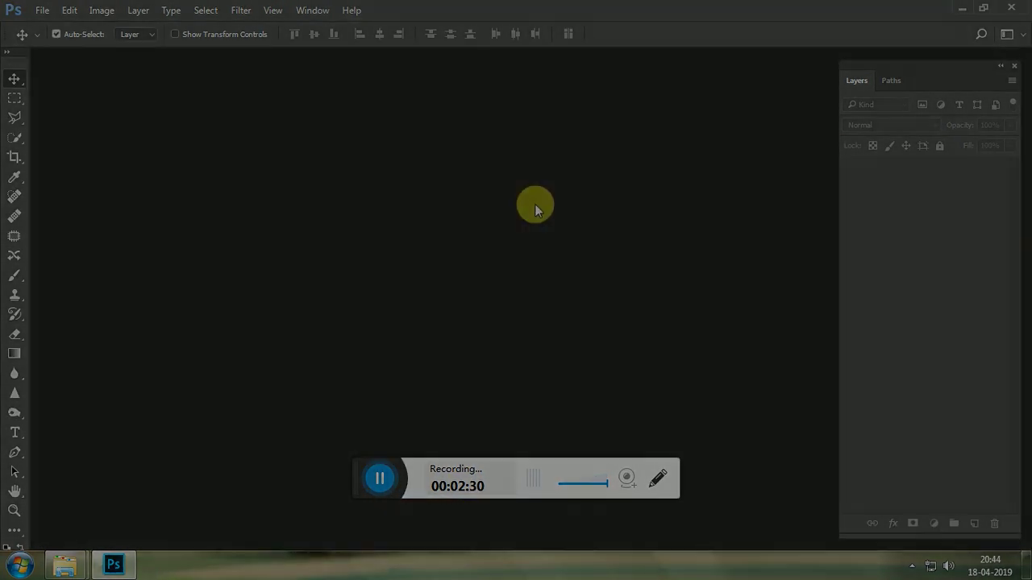